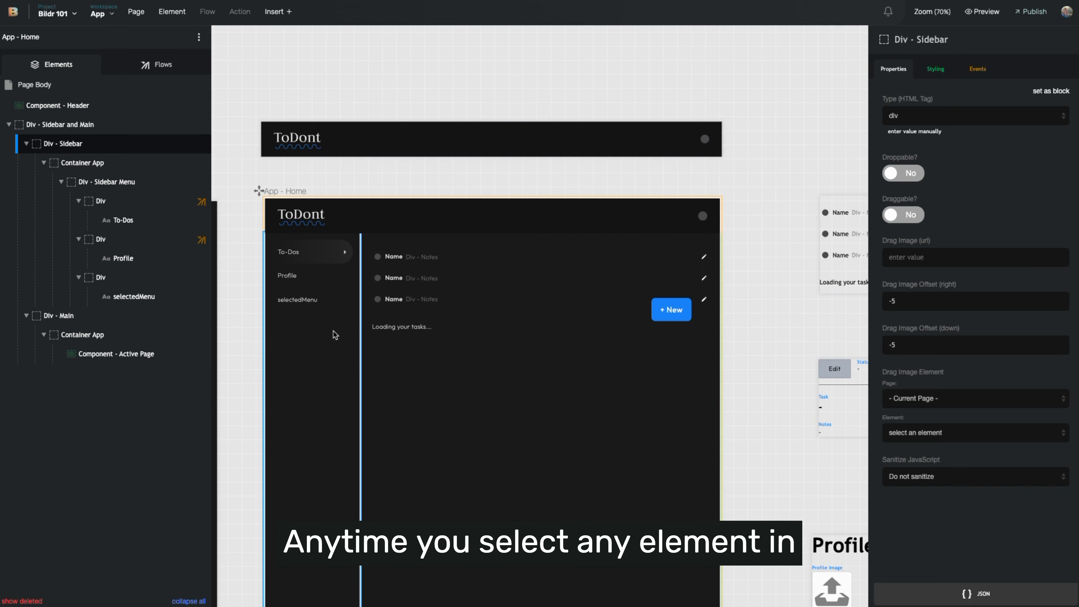
Bind the selectedMenu text element's record value to the selectedMenu variable using the From Variable option
{"action": "left_click", "coordinate": [317, 303]}
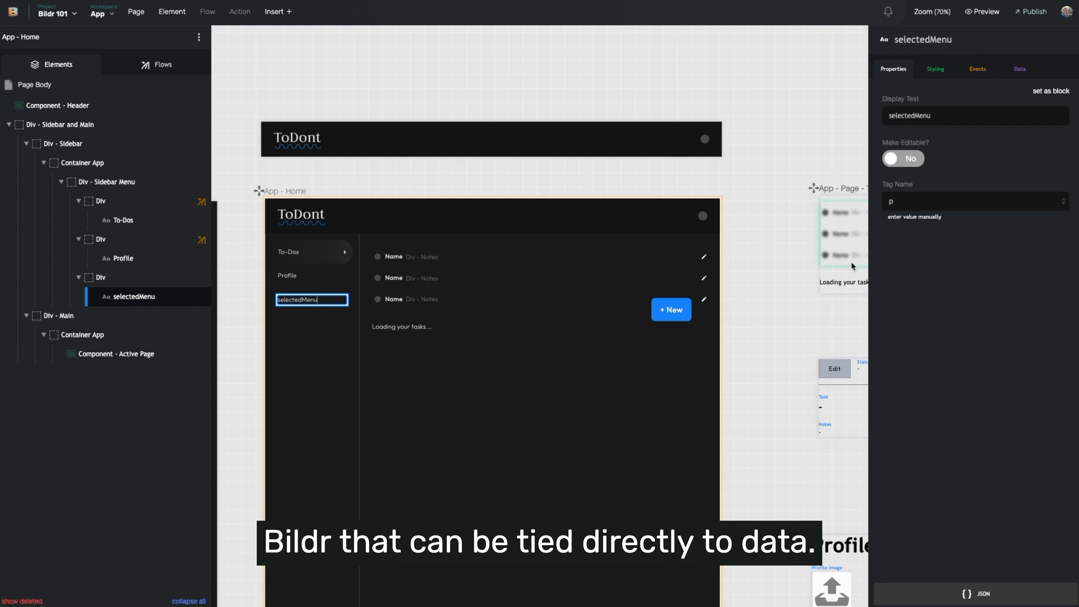
{"action": "left_click", "coordinate": [1022, 74]}
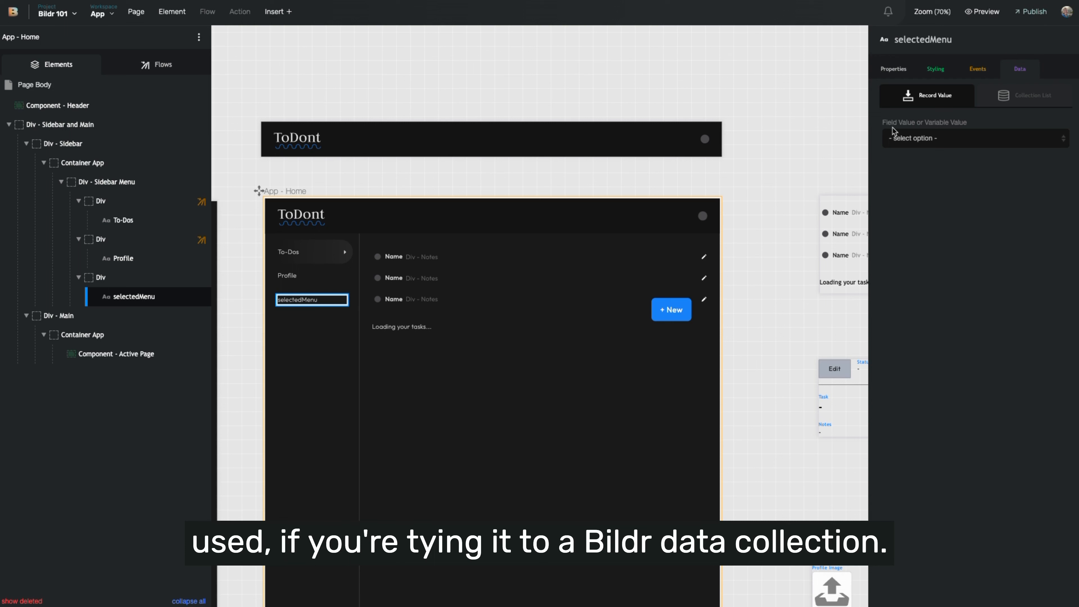
{"action": "left_click", "coordinate": [920, 138]}
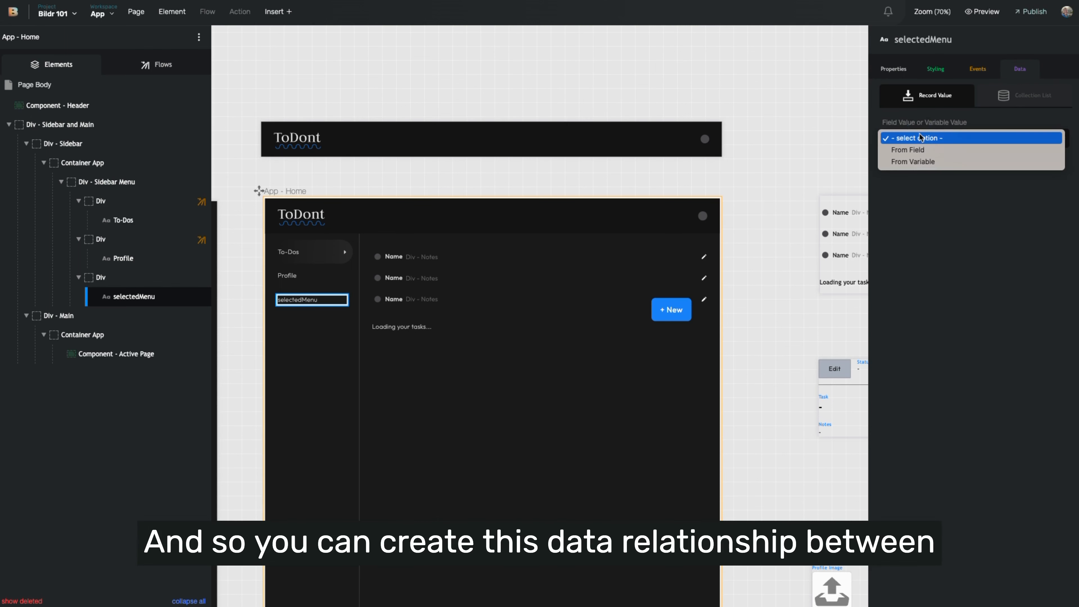
{"action": "left_click", "coordinate": [919, 162]}
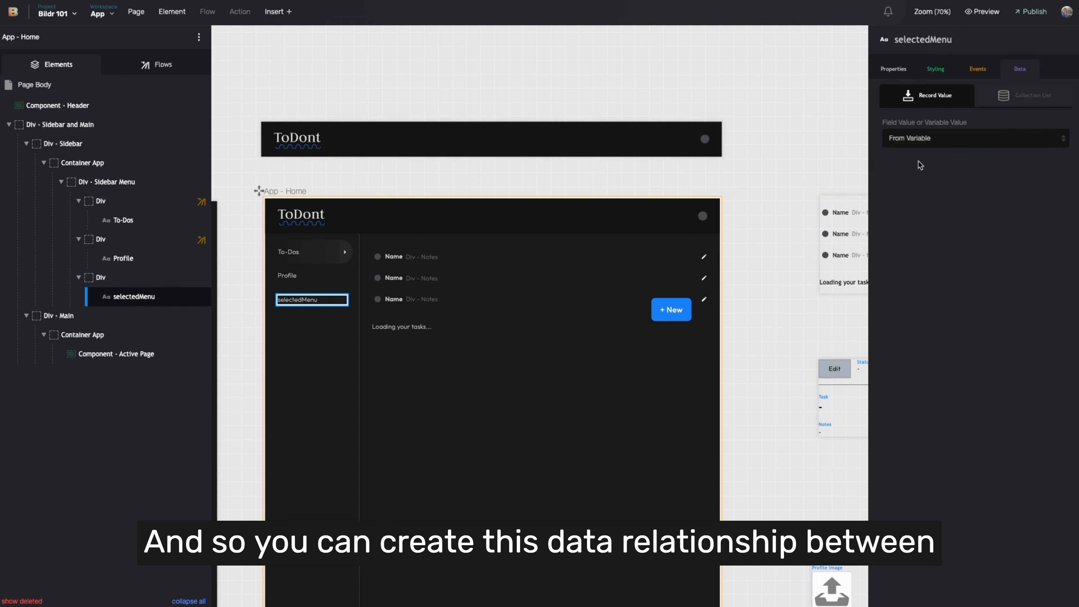
{"action": "left_click", "coordinate": [917, 170]}
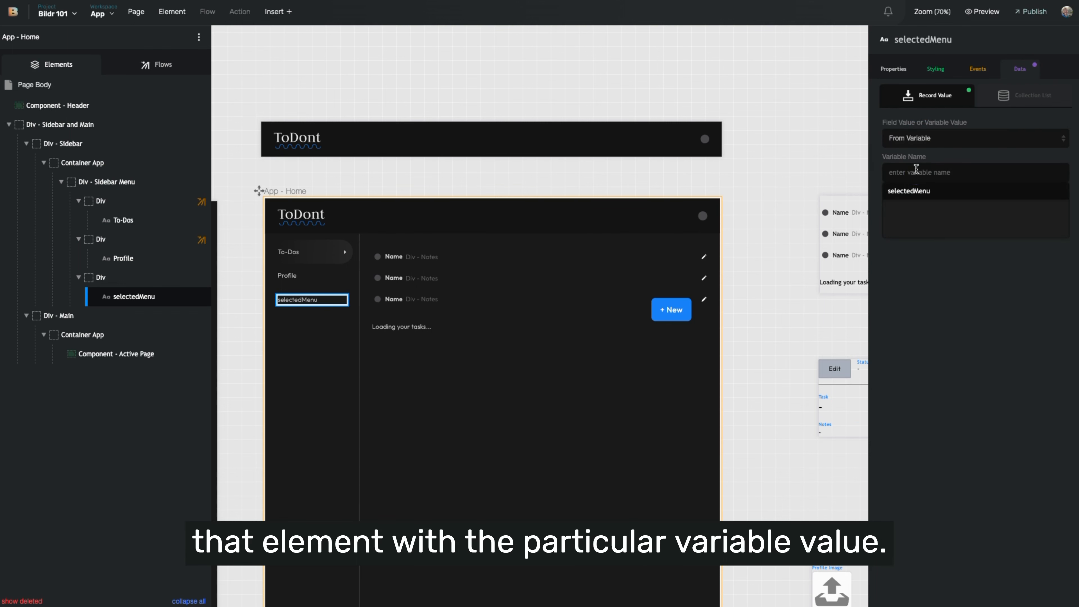
{"action": "left_click", "coordinate": [915, 191]}
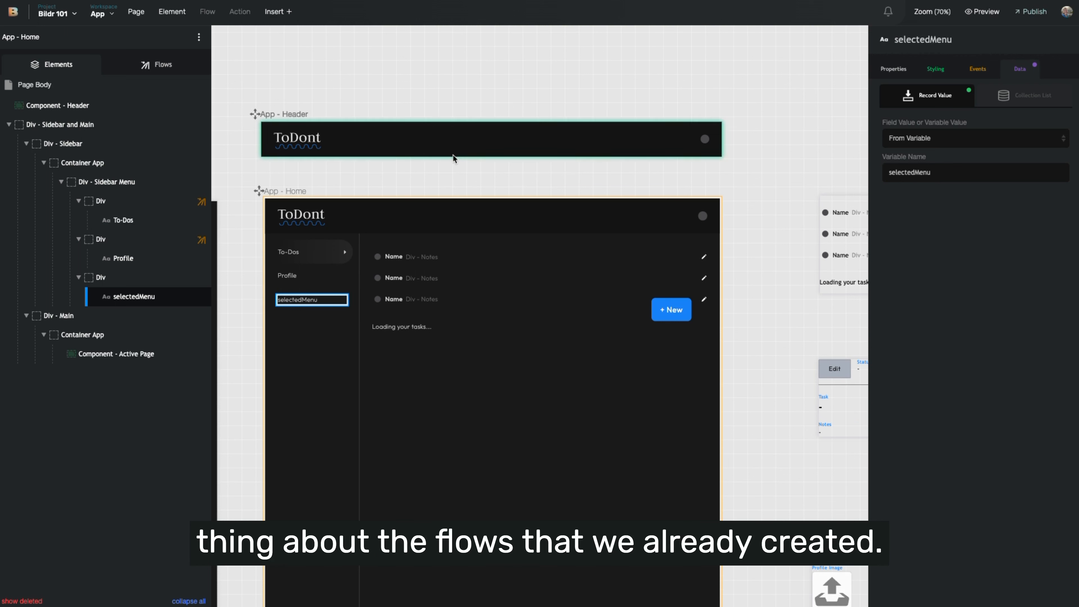
Open the click flow of the To-Dos menu item and delete its "Element - set value" action
{"action": "left_click", "coordinate": [131, 206]}
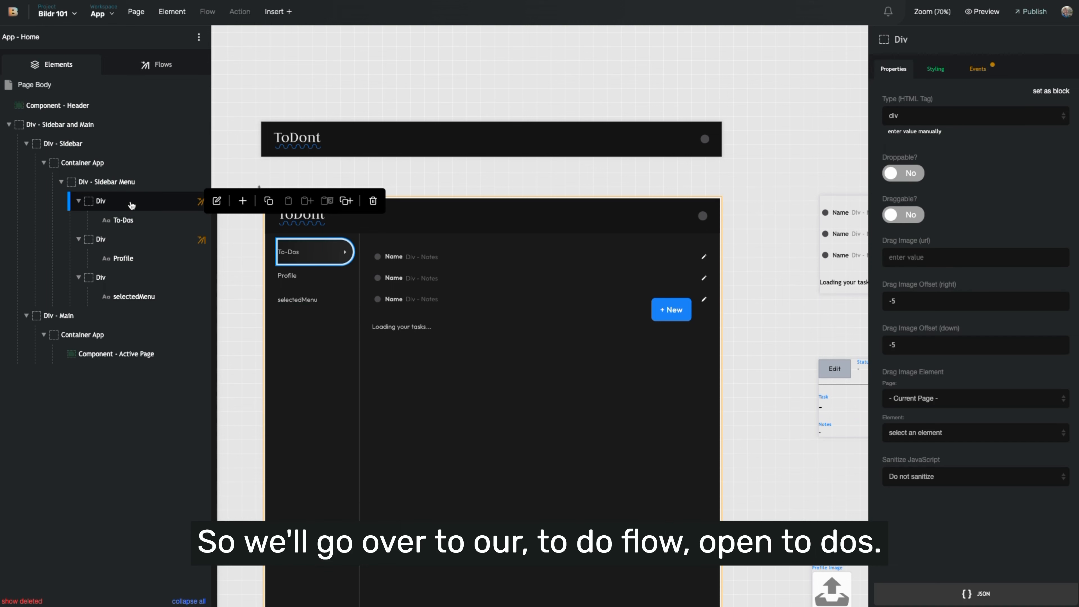
{"action": "left_click", "coordinate": [978, 70]}
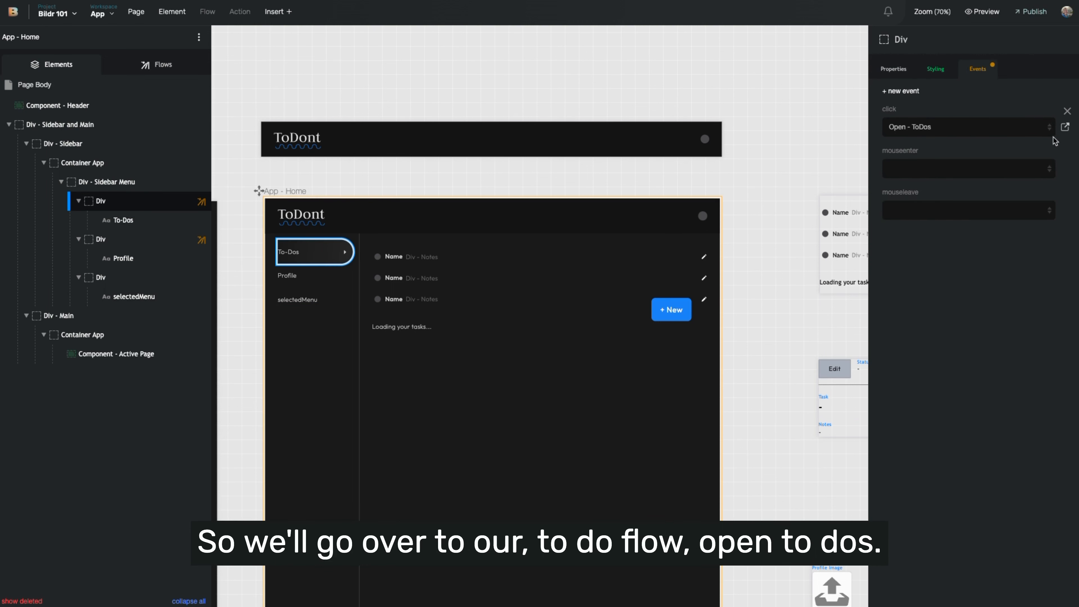
{"action": "left_click", "coordinate": [1065, 129]}
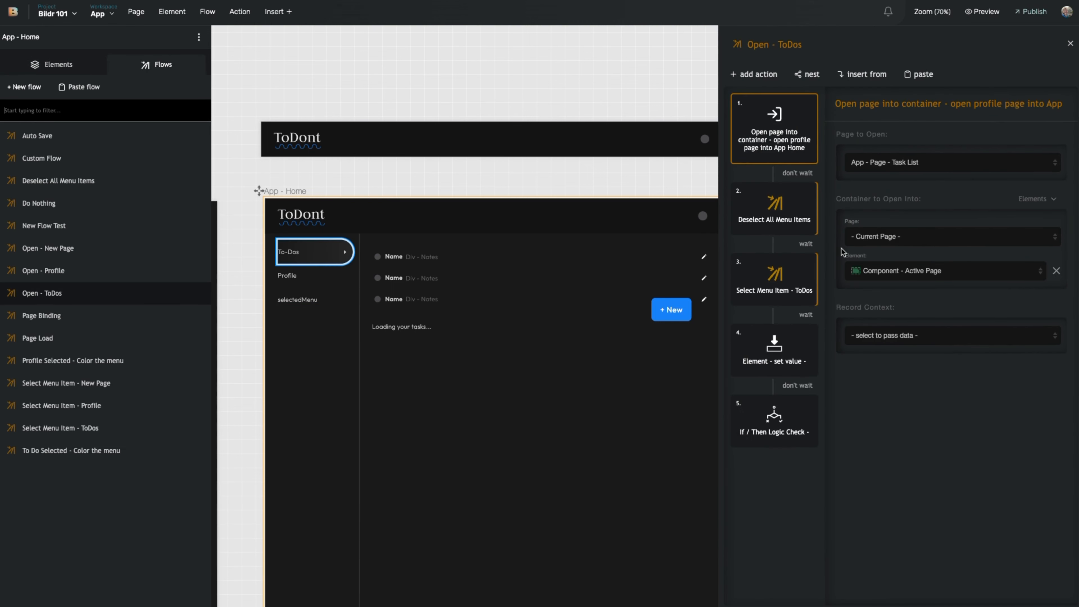
{"action": "left_click", "coordinate": [782, 333]}
{"action": "left_click", "coordinate": [805, 335]}
{"action": "left_click", "coordinate": [772, 454]}
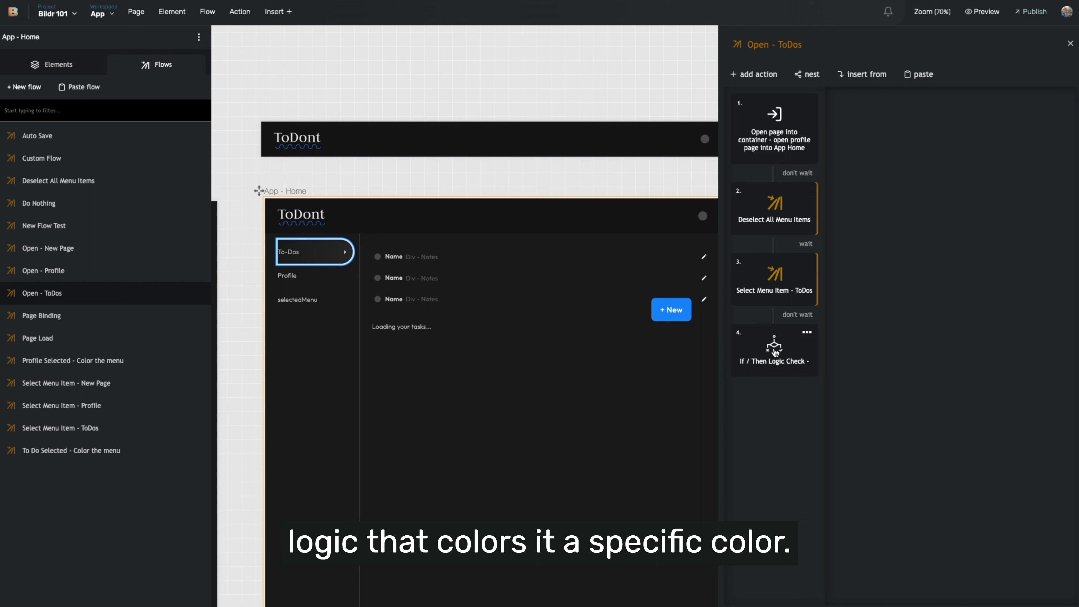
Delete the "Element - set value" action from the Open - Profile flow and return to the selectedMenu text element's data binding
{"action": "left_click", "coordinate": [94, 275]}
{"action": "left_click", "coordinate": [807, 339]}
{"action": "left_click", "coordinate": [334, 354]}
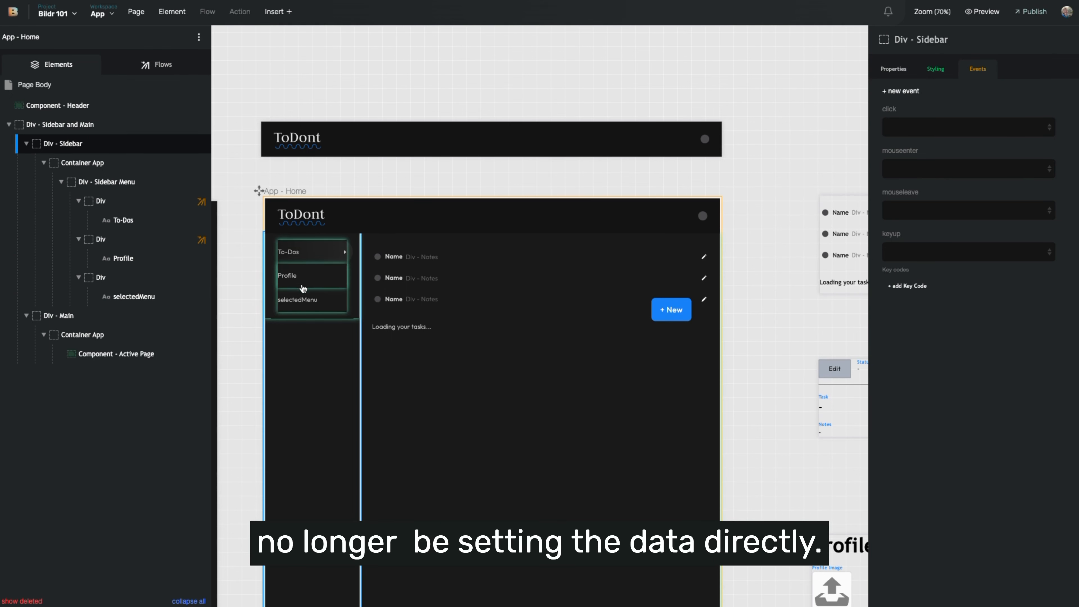
{"action": "left_click", "coordinate": [300, 298]}
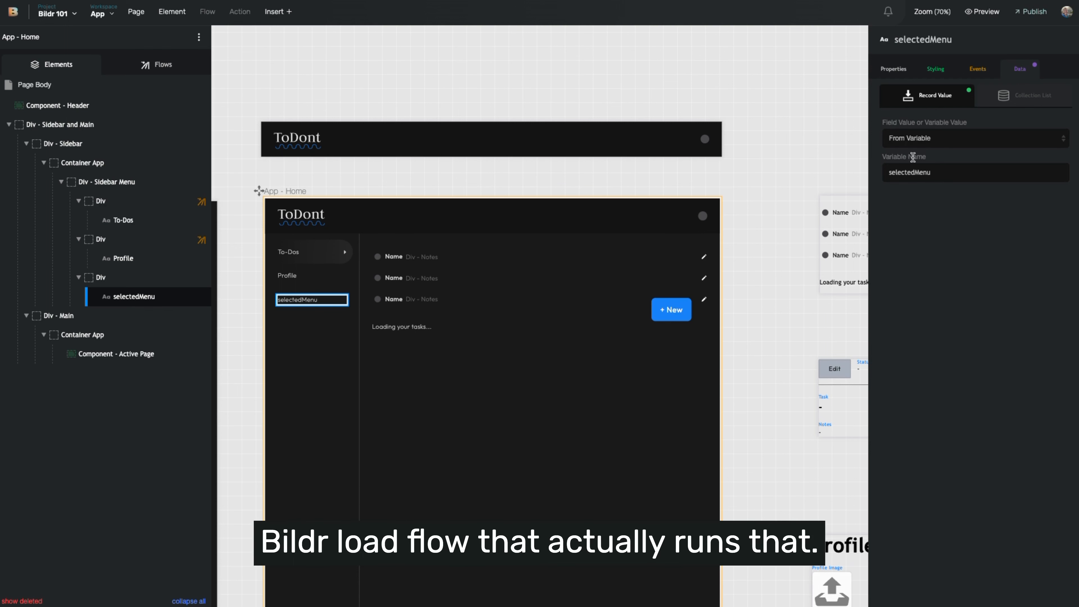
Nest the Page Binding flow at the end of the Profile menu item's click flow, with the connection before it set to wait
{"action": "left_click", "coordinate": [153, 239]}
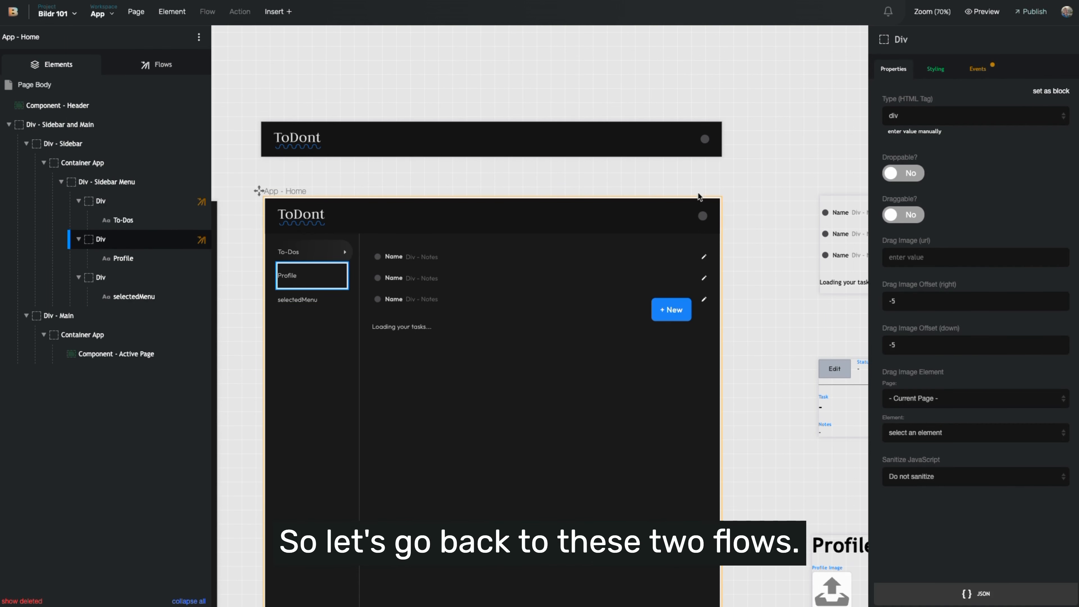
{"action": "left_click", "coordinate": [981, 72]}
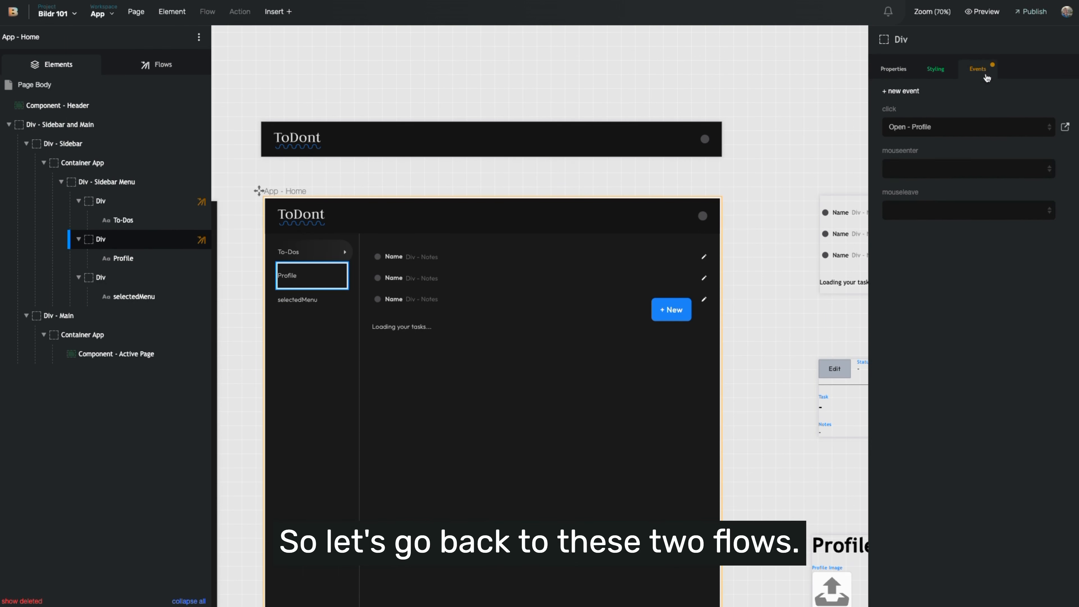
{"action": "left_click", "coordinate": [1063, 127]}
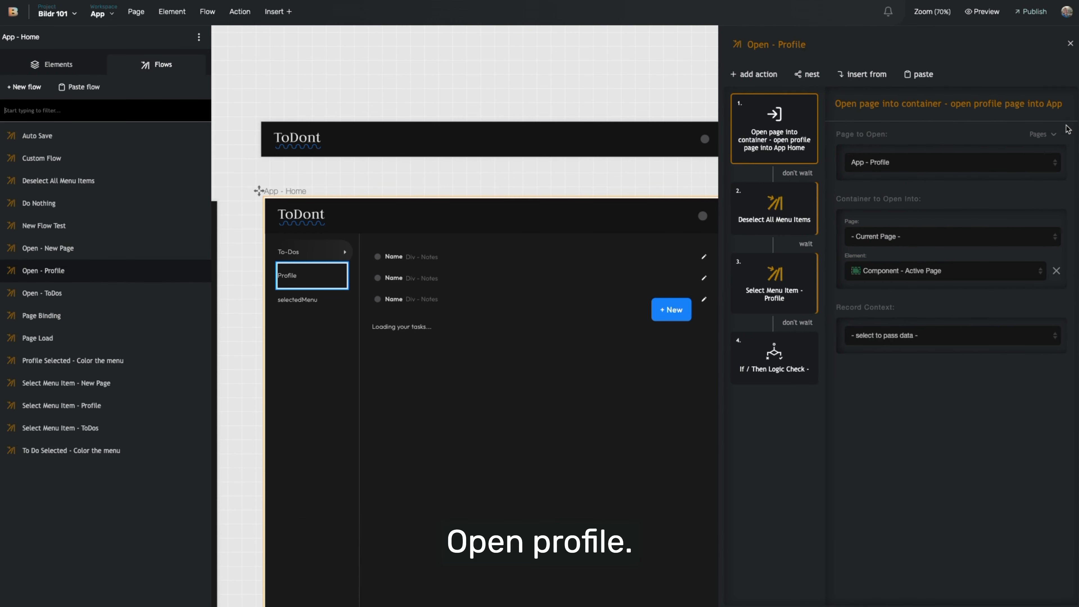
{"action": "left_click", "coordinate": [807, 75]}
{"action": "type", "text": "page"}
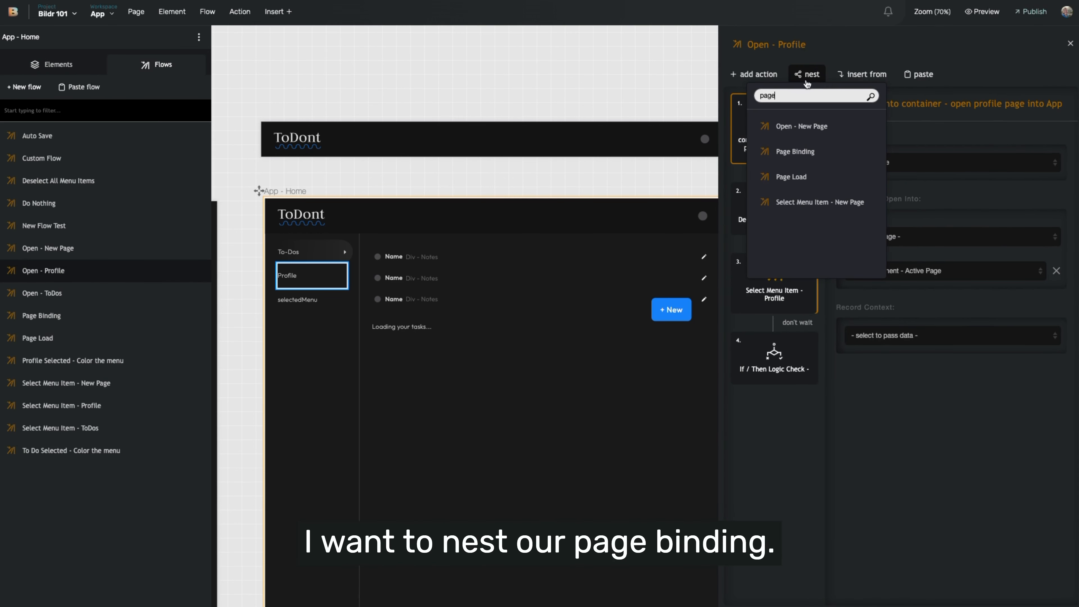
{"action": "left_click", "coordinate": [795, 151]}
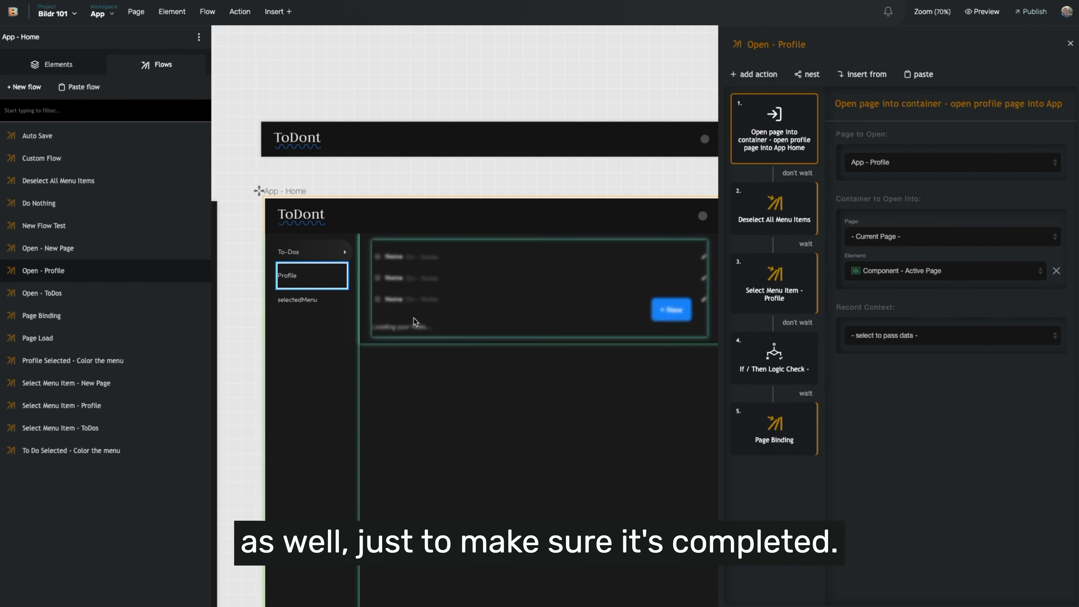
Nest the Page Binding flow at the end of the Open - ToDos flow and set the connection before it to wait
{"action": "left_click", "coordinate": [76, 292]}
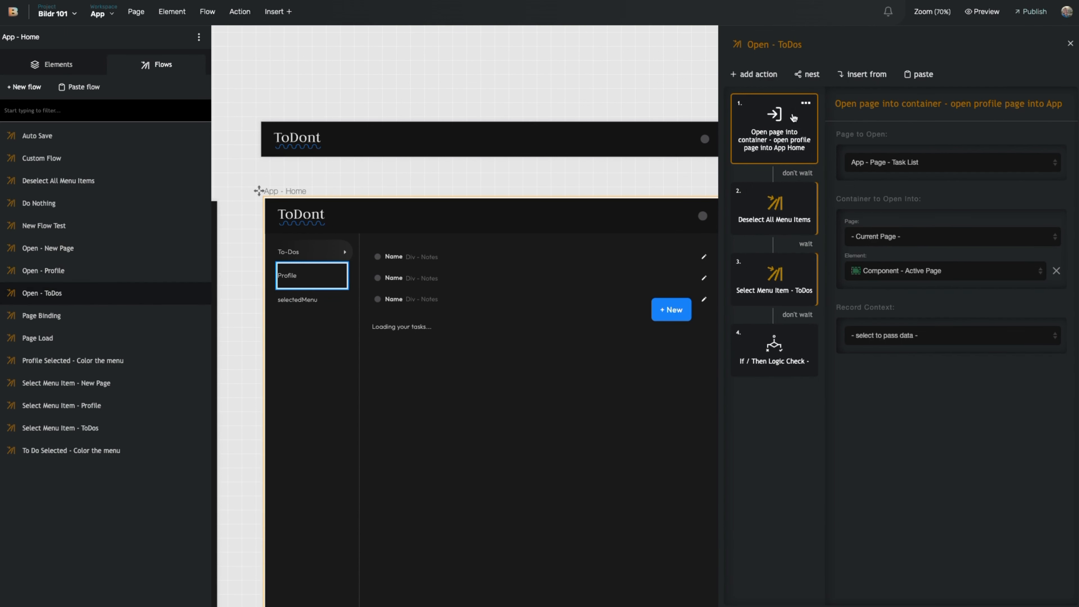
{"action": "left_click", "coordinate": [807, 74]}
{"action": "type", "text": "page b"}
{"action": "left_click", "coordinate": [797, 126]}
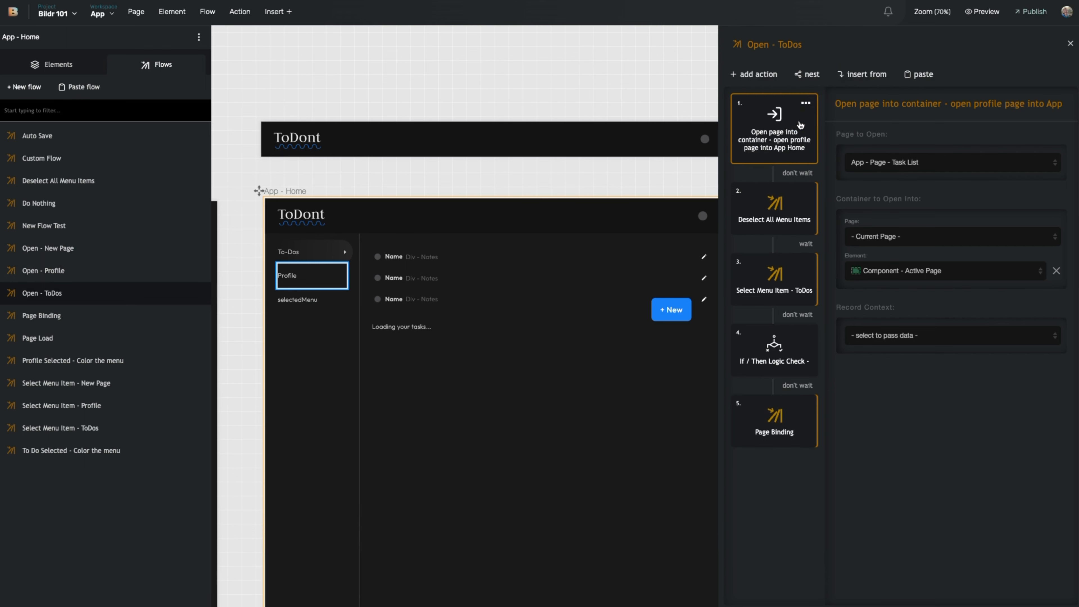
{"action": "left_click", "coordinate": [791, 385]}
{"action": "left_click", "coordinate": [767, 426]}
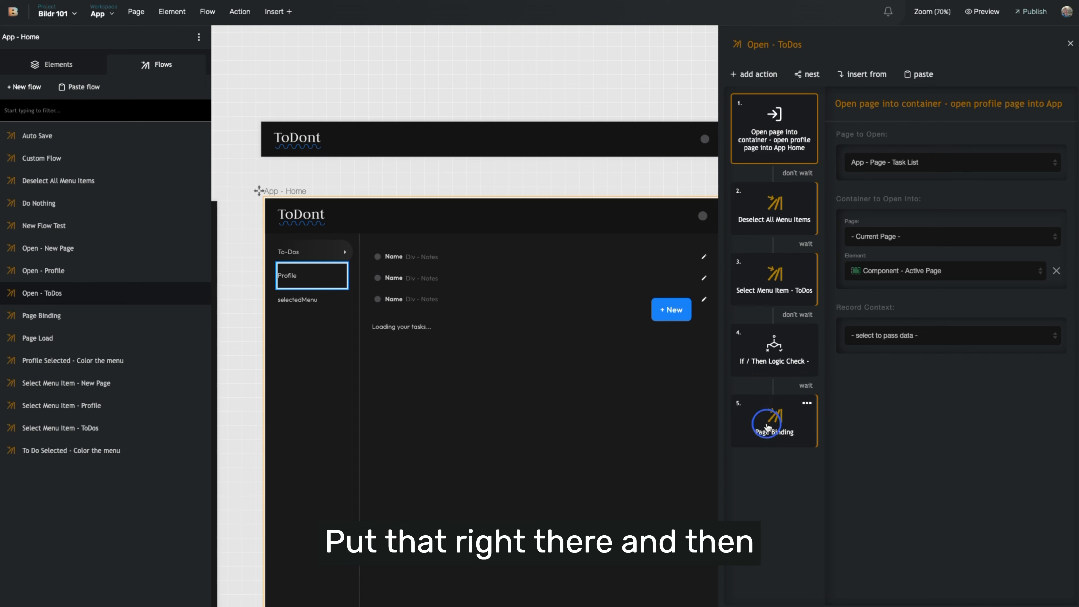
{"action": "left_click", "coordinate": [1070, 43]}
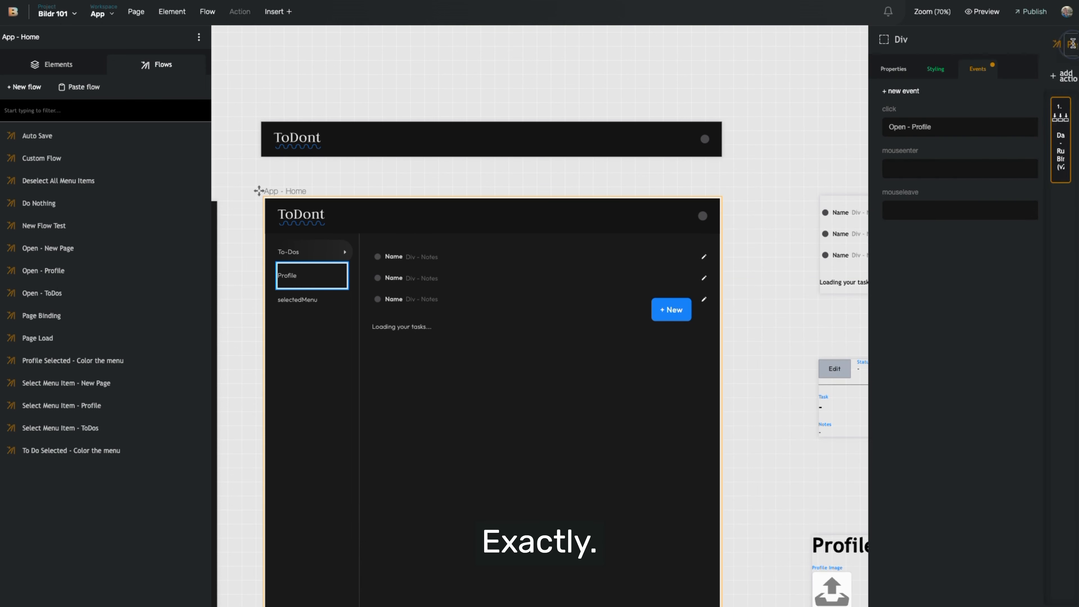
Reload the ToDont app preview and switch to Profile and back to To-Dos to test the selectedMenu text
{"action": "left_click", "coordinate": [1065, 126]}
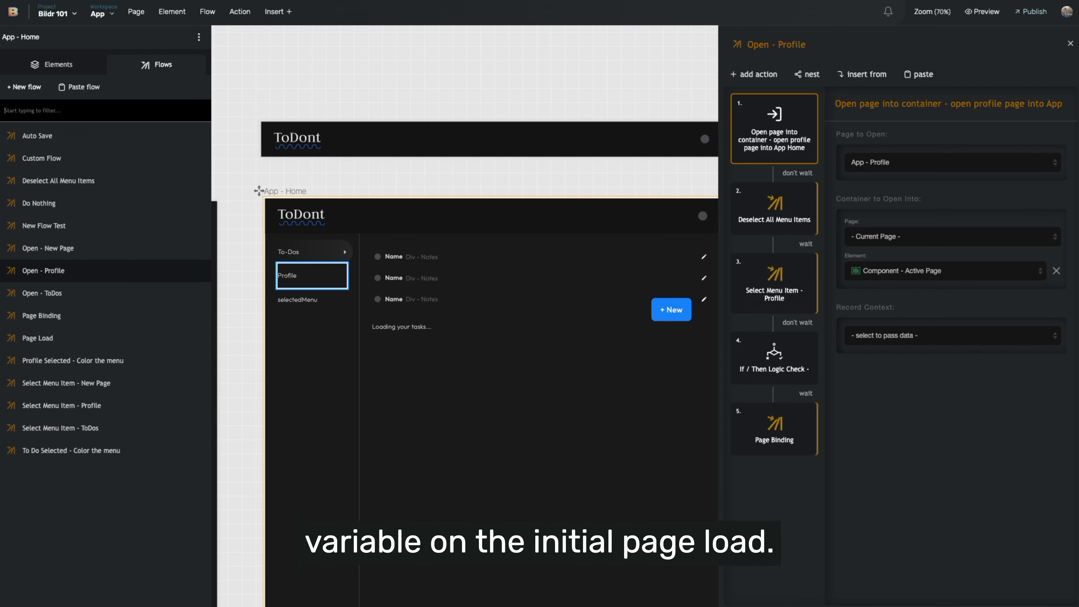
{"action": "left_click", "coordinate": [628, 1]}
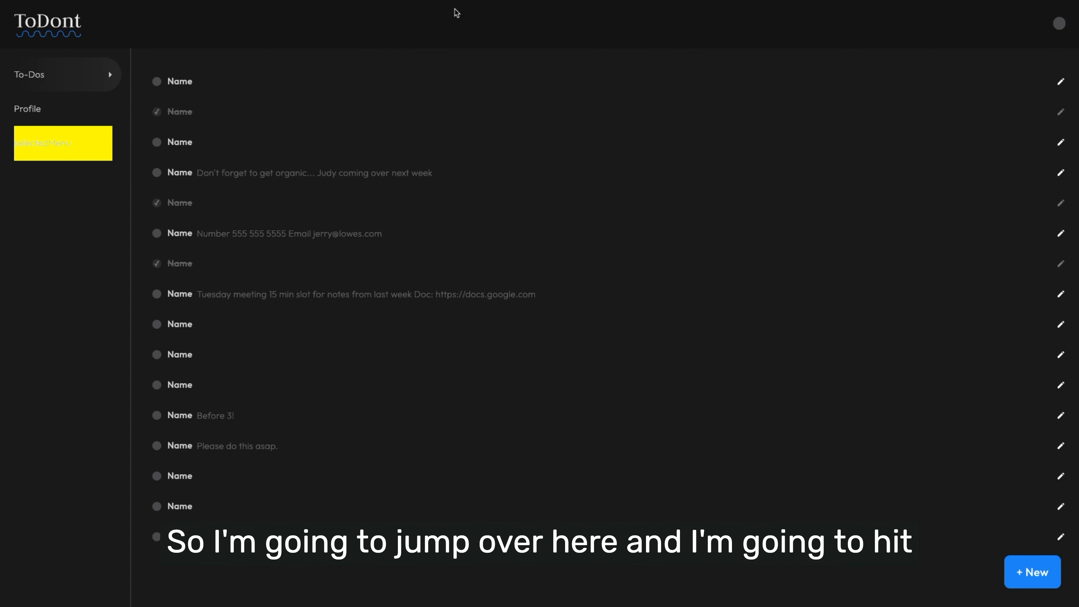
{"action": "key", "text": "super+r"}
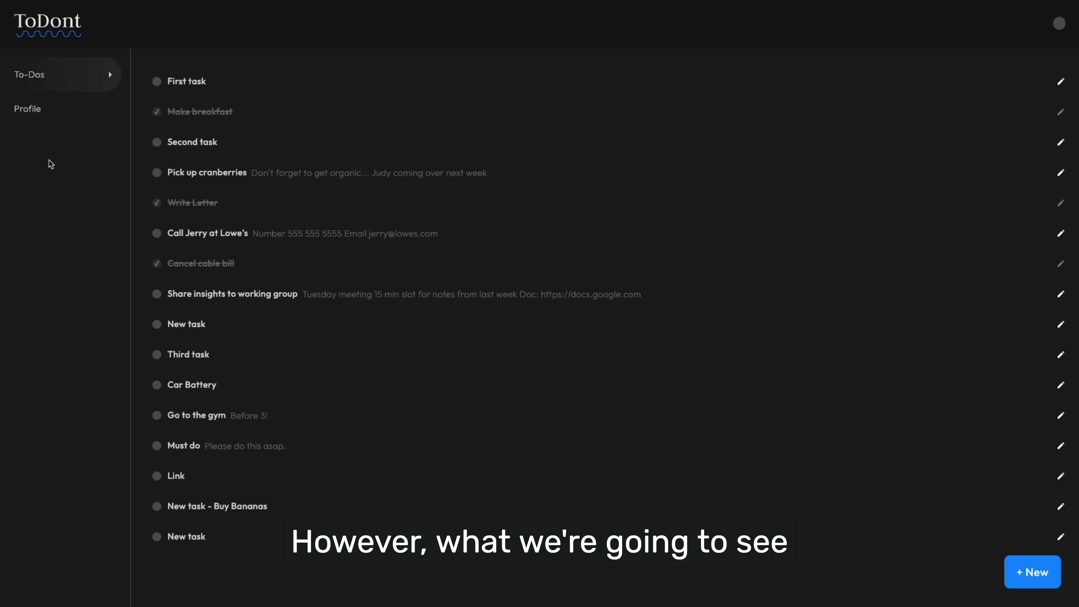
{"action": "left_click", "coordinate": [49, 107]}
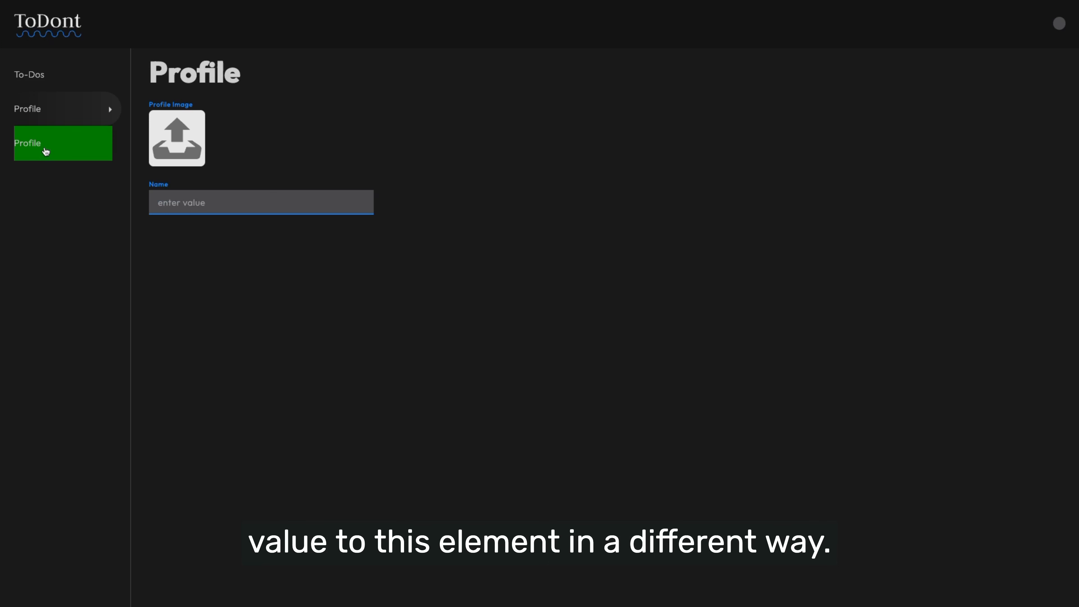
{"action": "left_click", "coordinate": [50, 82]}
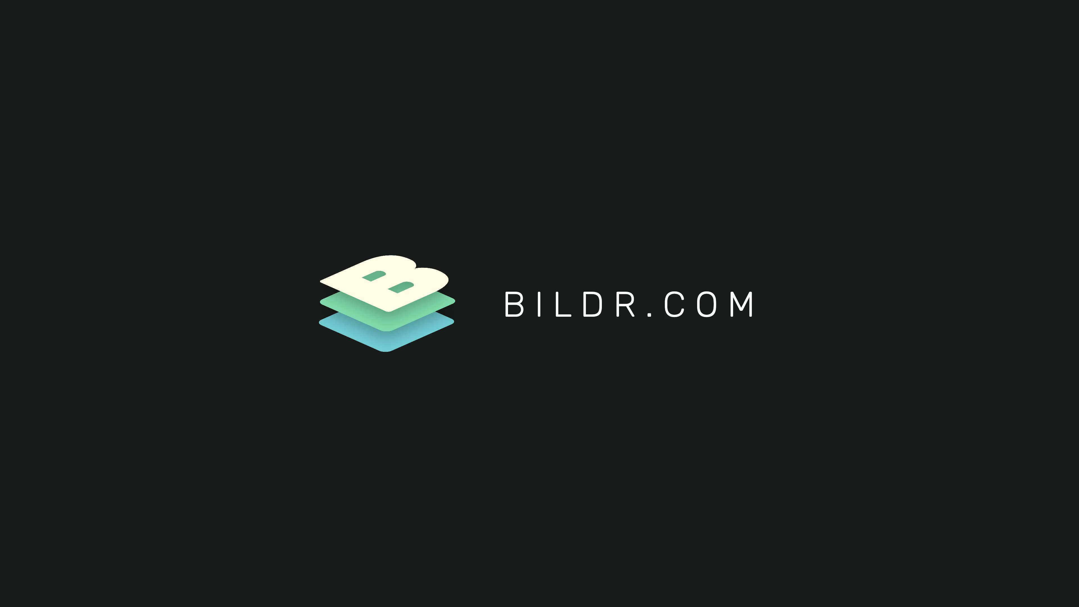